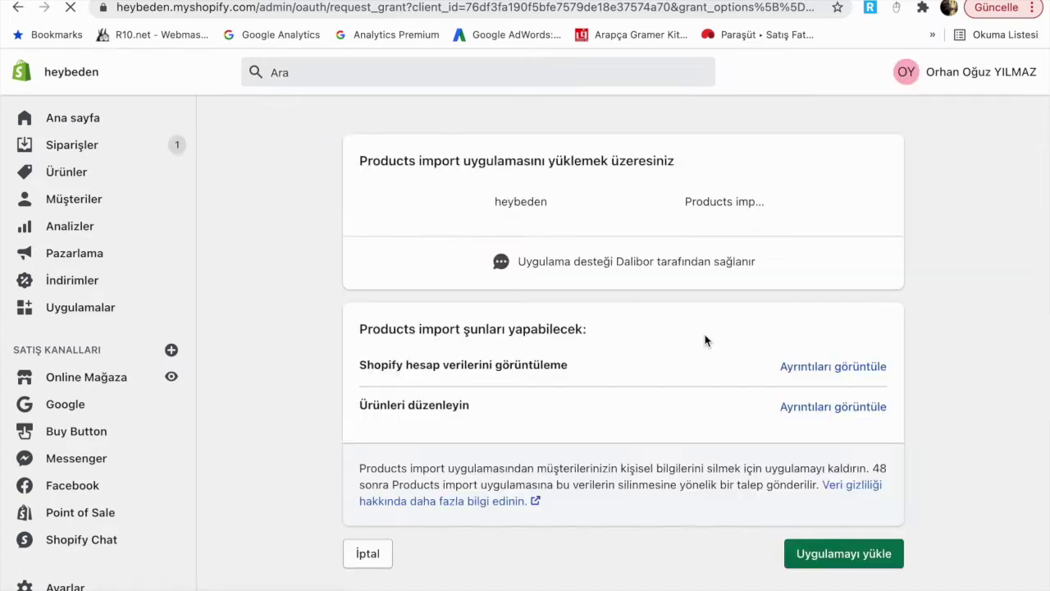
click(860, 583)
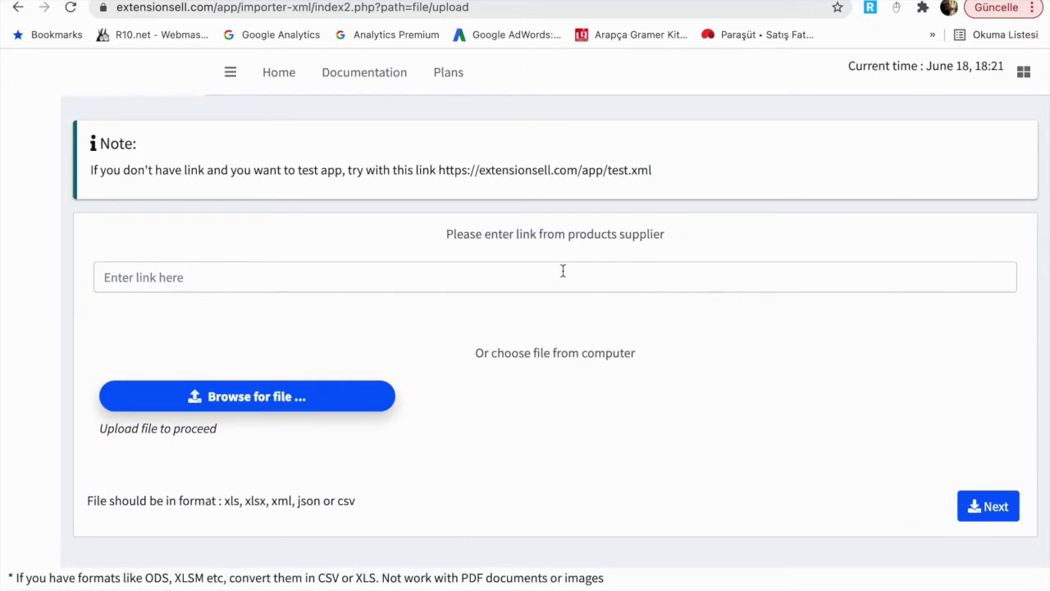
click(231, 274)
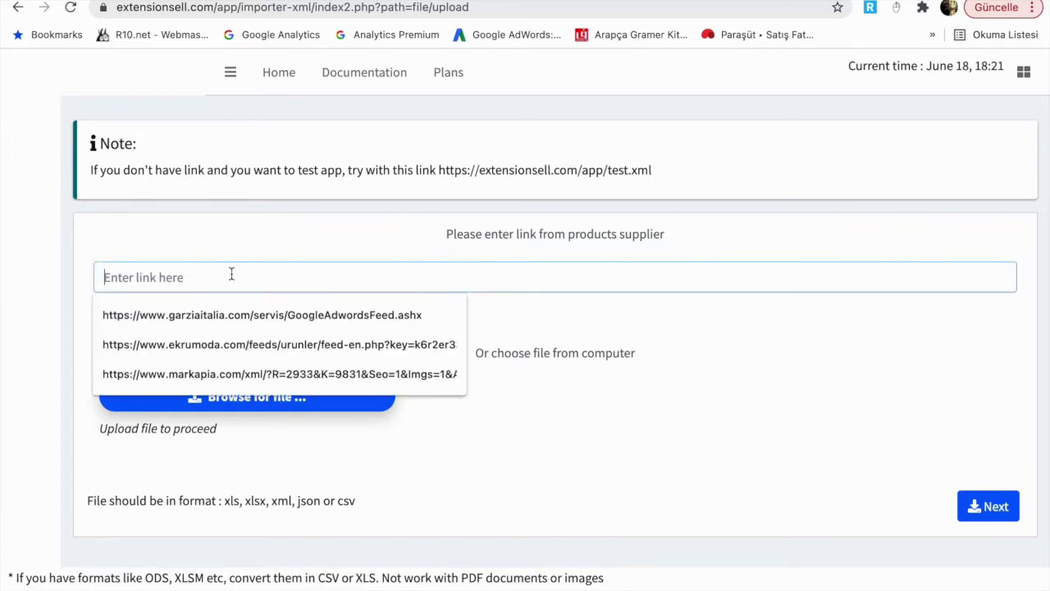
click(282, 220)
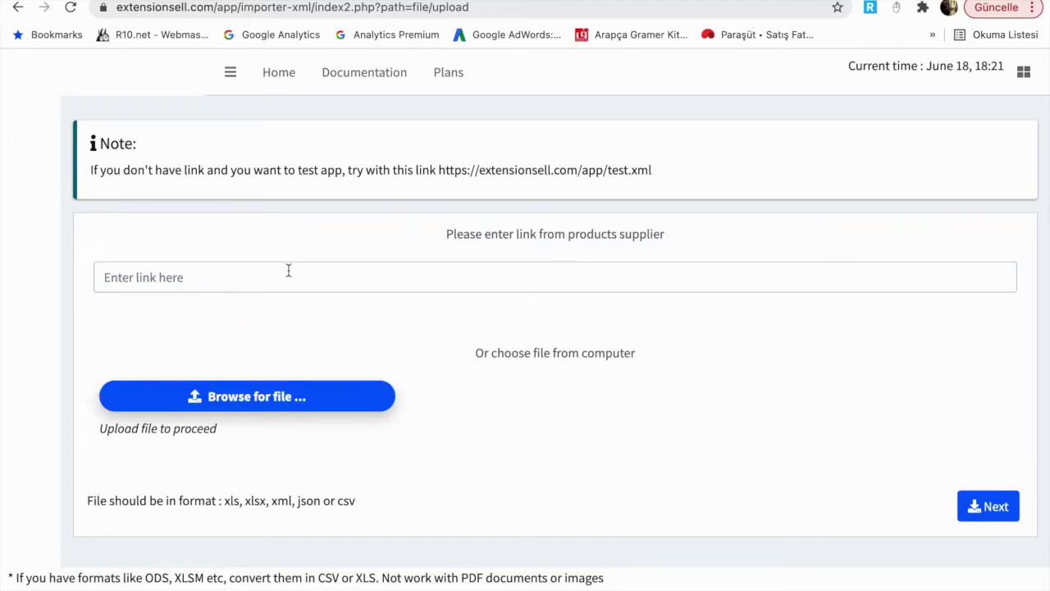
click(234, 75)
click(306, 281)
click(306, 314)
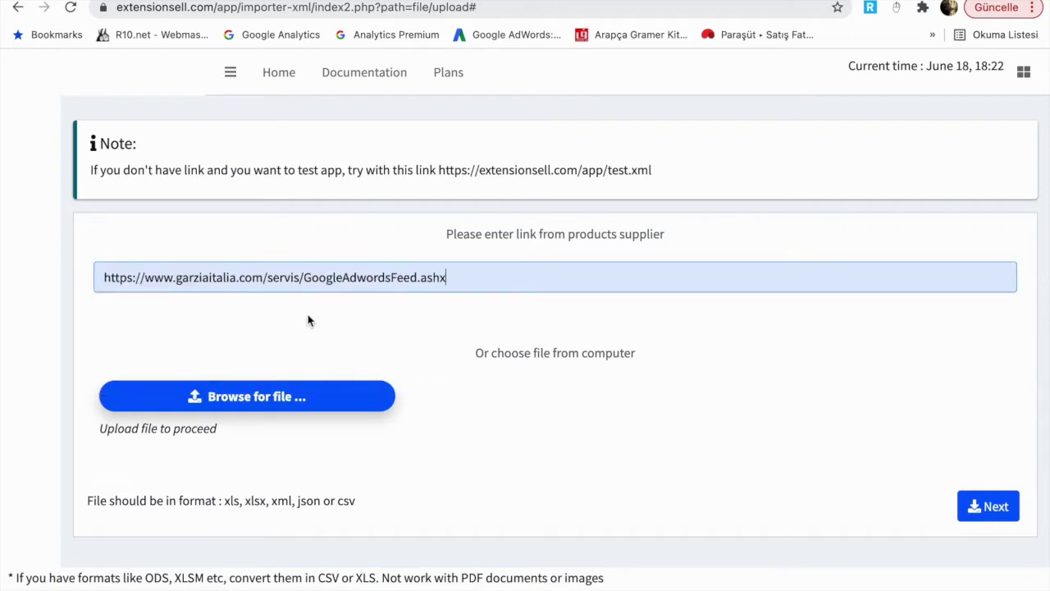
click(978, 516)
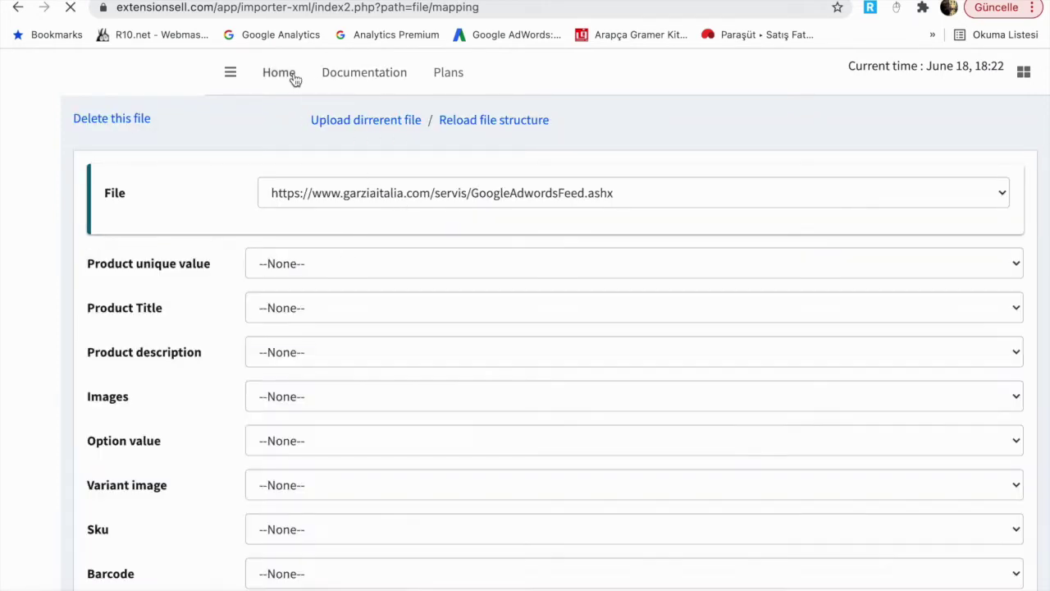
Check the feed sources and the dashboard's latest imports, and open the feed's field mapping
click(294, 78)
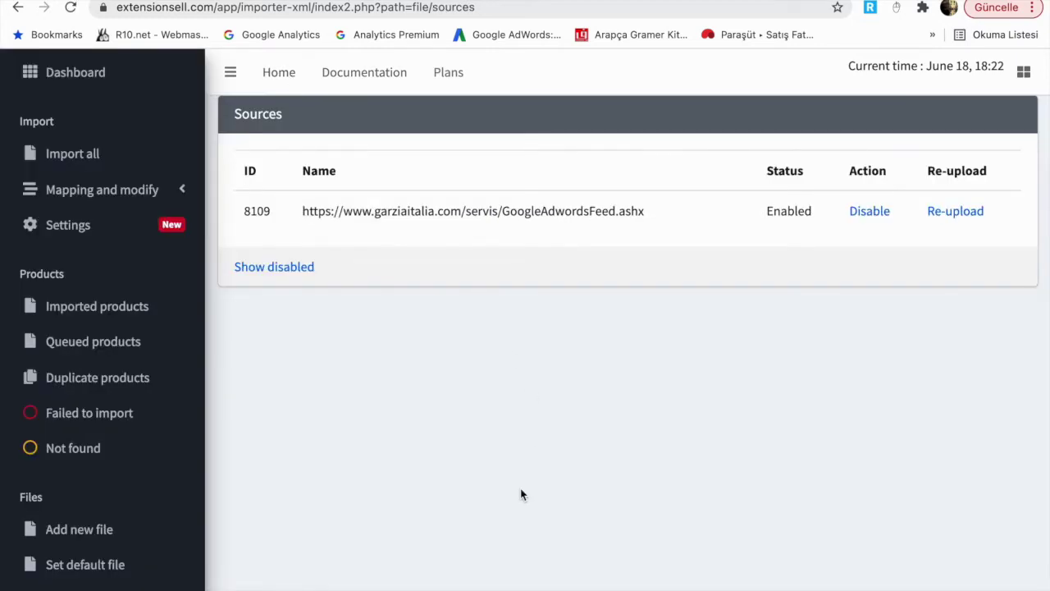
click(87, 77)
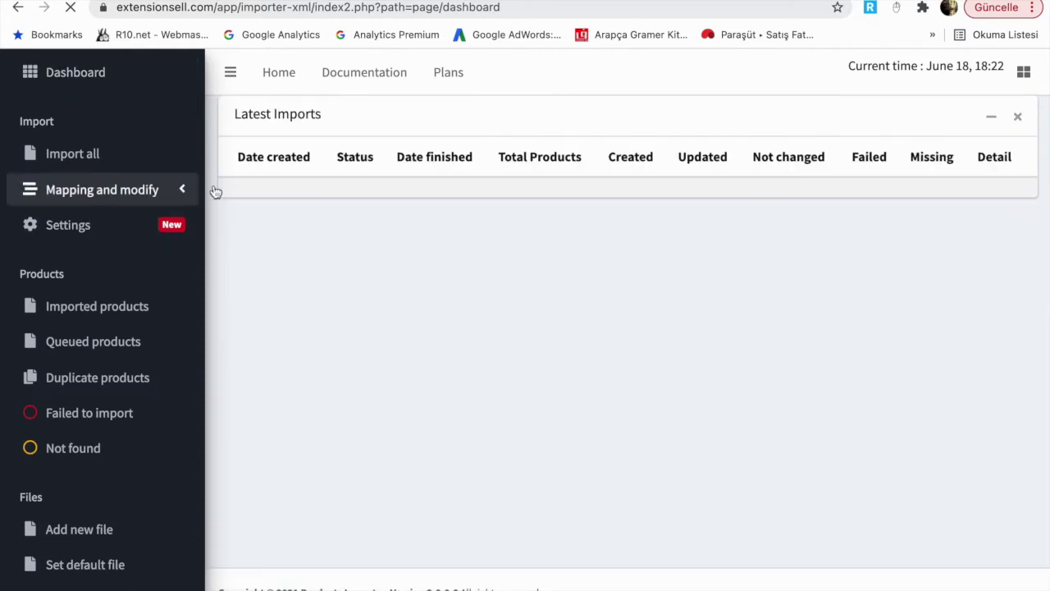
click(174, 201)
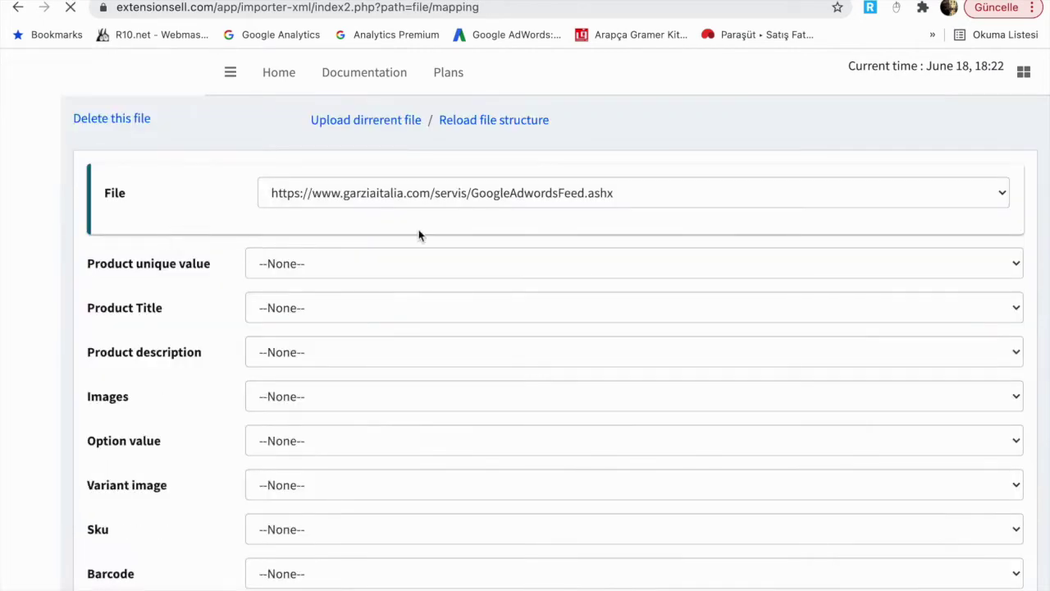
Look through the feed fields offered for Product unique value and map Product Title to FEED->rss->channel->item->title
scroll(450, 323, down, 3)
click(572, 81)
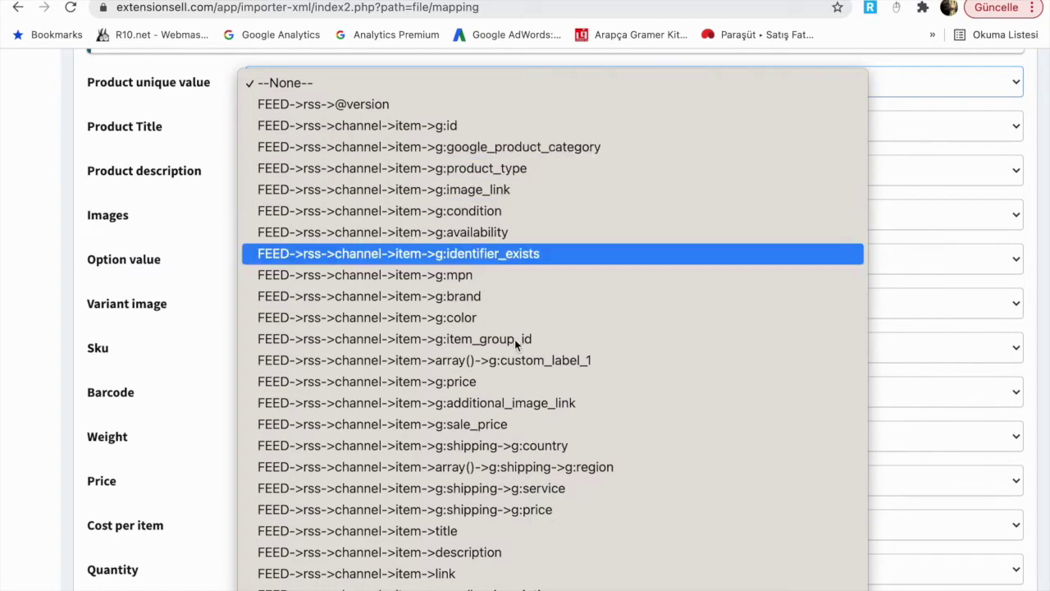
click(209, 106)
click(325, 130)
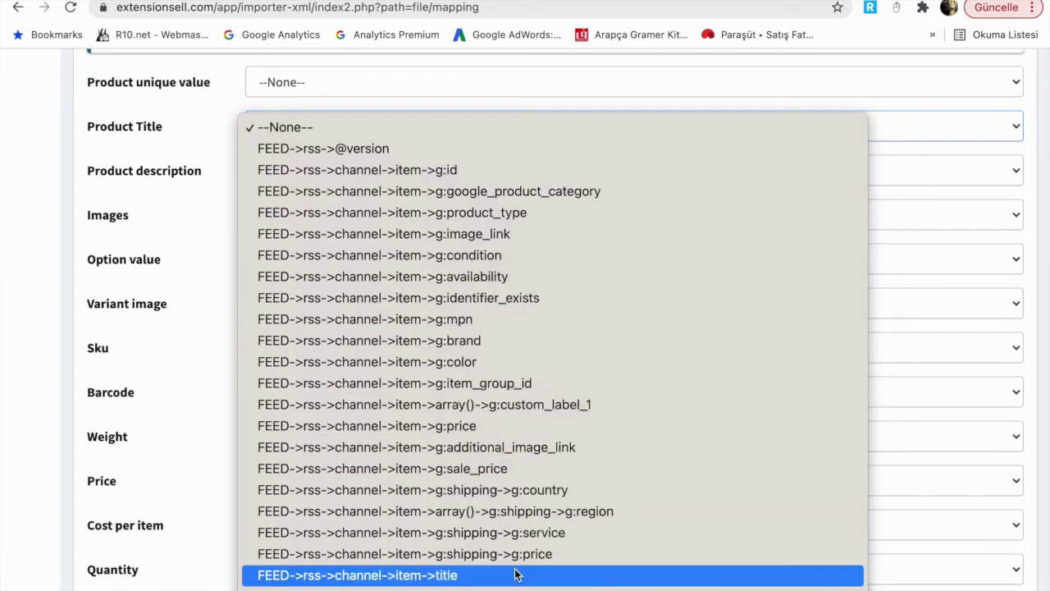
scroll(517, 574, down, 2)
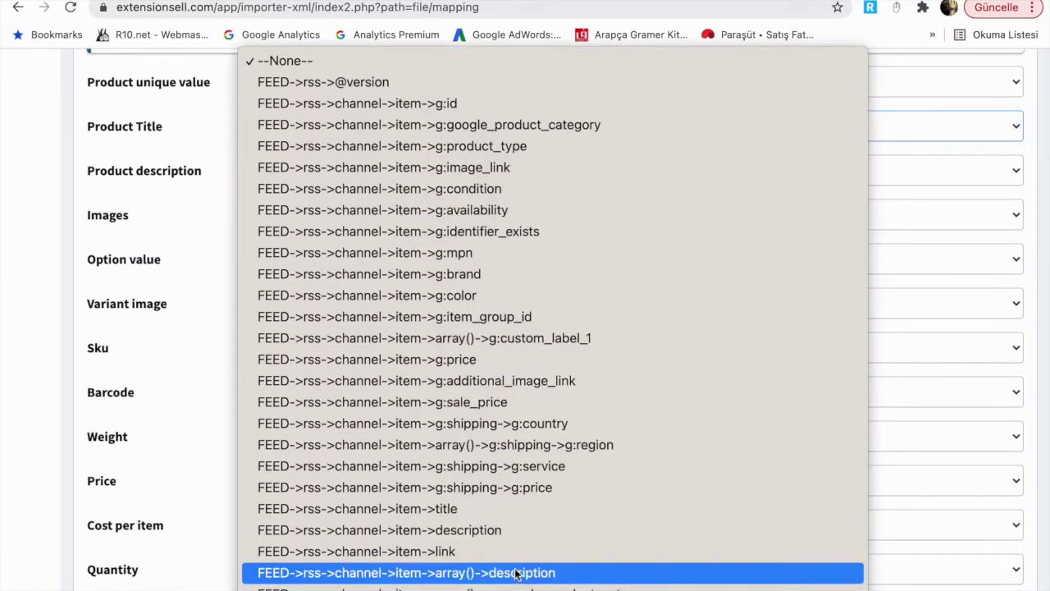
click(561, 512)
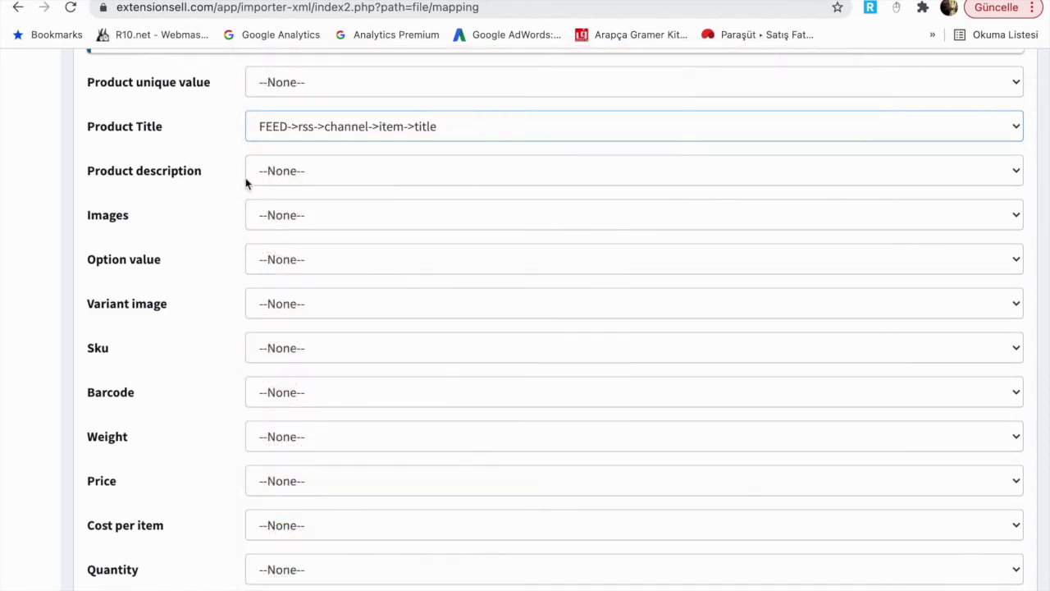
Map Product description to FEED->rss->channel->item->description and Images to FEED->rss->channel->item->link
click(333, 174)
scroll(622, 318, down, 3)
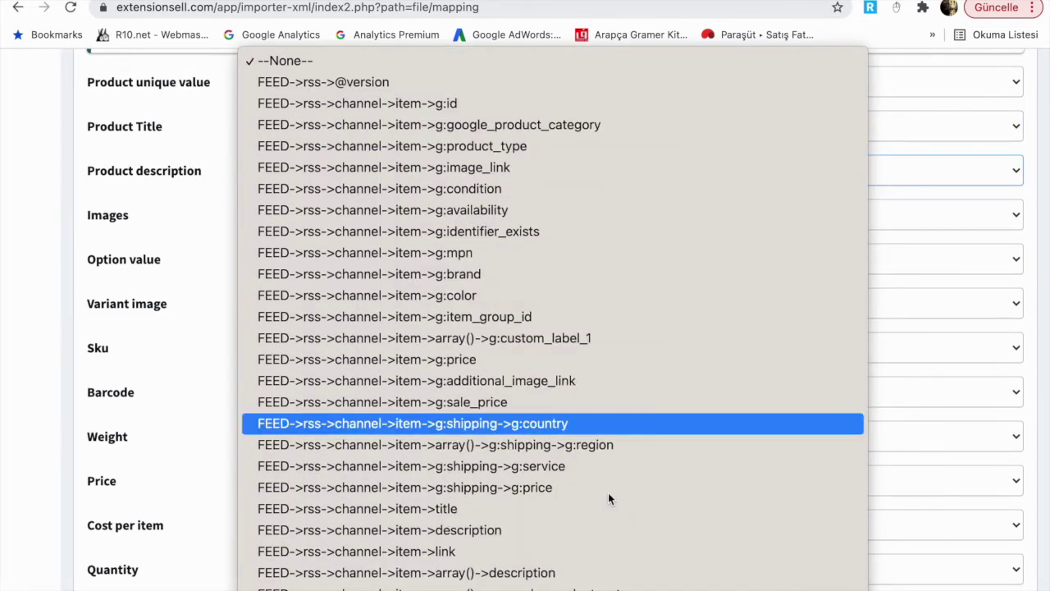
click(580, 530)
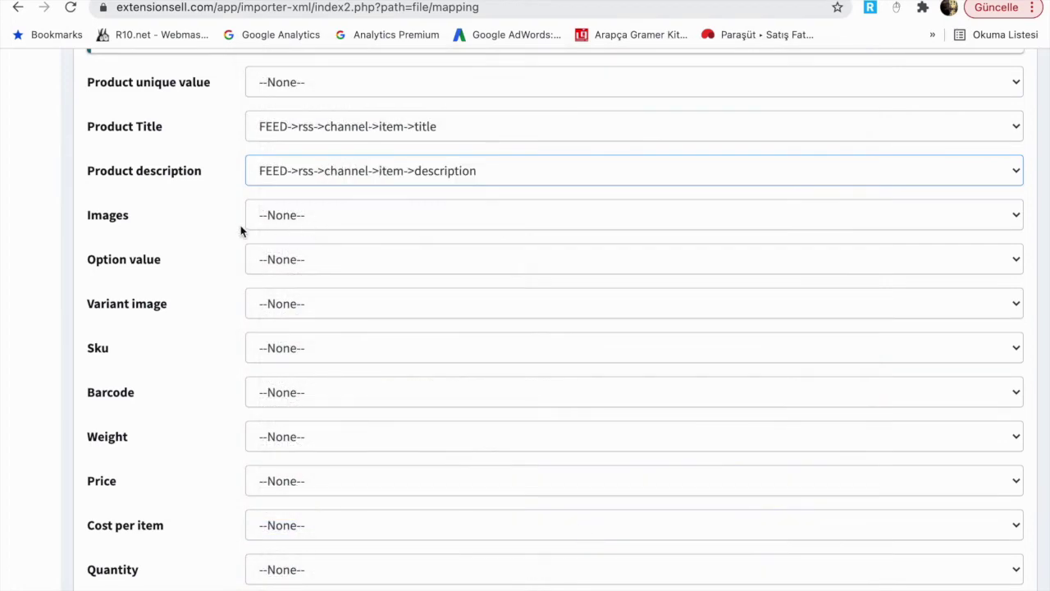
click(405, 216)
scroll(530, 443, down, 3)
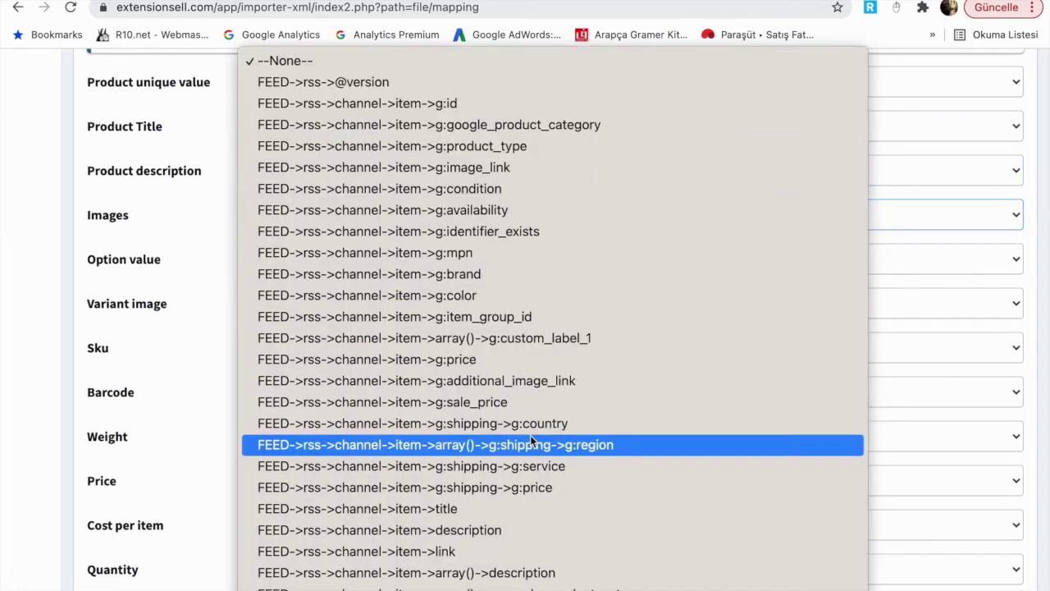
click(521, 551)
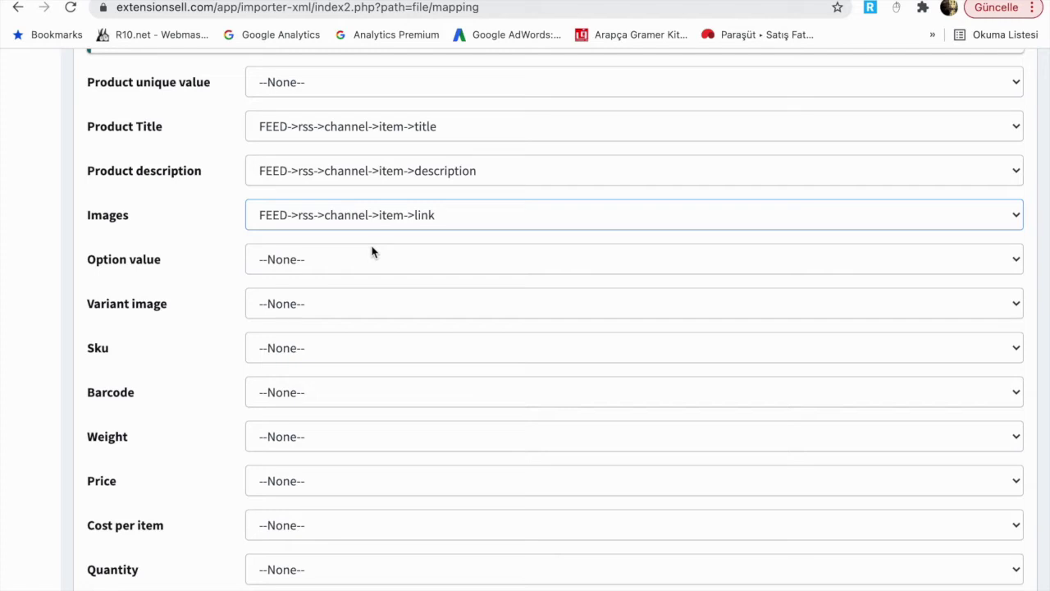
scroll(371, 252, up, 3)
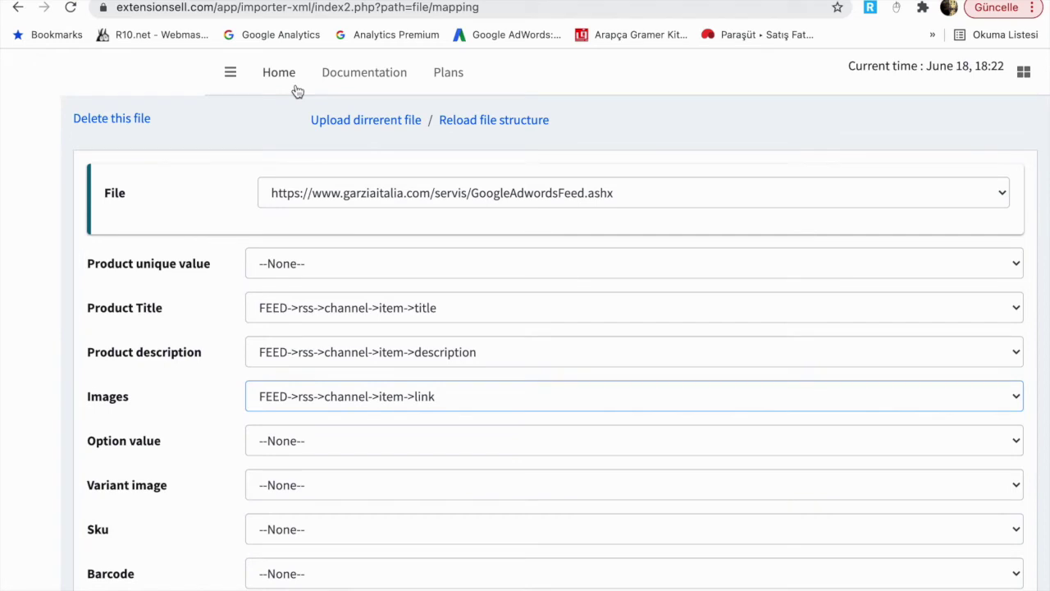
click(518, 8)
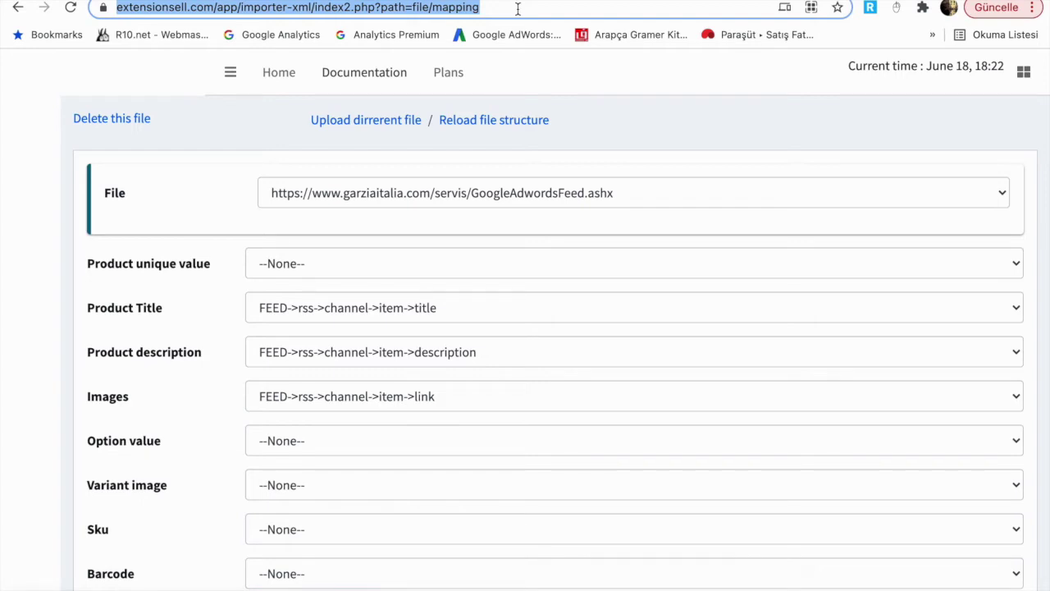
text(abc/)
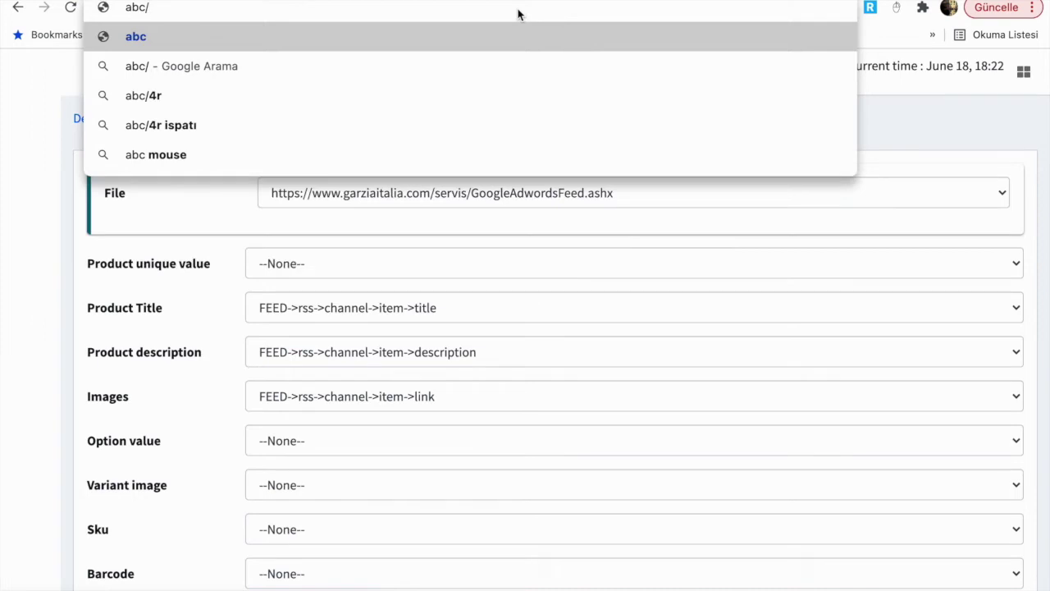
text(import)
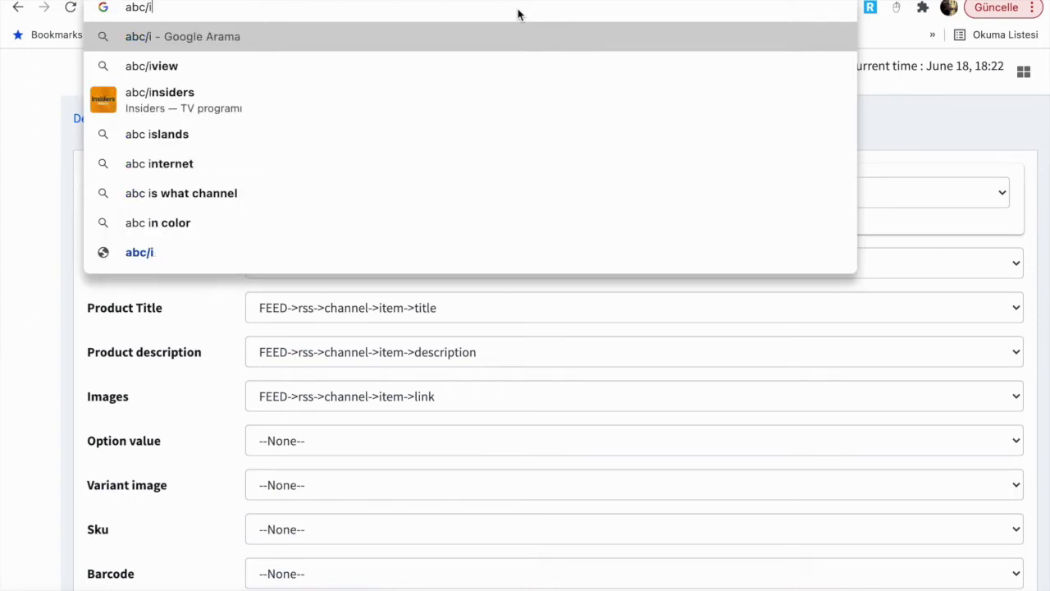
text(.)
text(xml)
key(BackSpace)
key(BackSpace)
key(BackSpace)
key(BackSpace)
key(BackSpace)
key(BackSpace)
key(BackSpace)
key(BackSpace)
key(BackSpace)
key(BackSpace)
key(BackSpace)
key(BackSpace)
key(BackSpace)
key(BackSpace)
Open the Modification settings and examine the product fields that can be modified on import
click(37, 251)
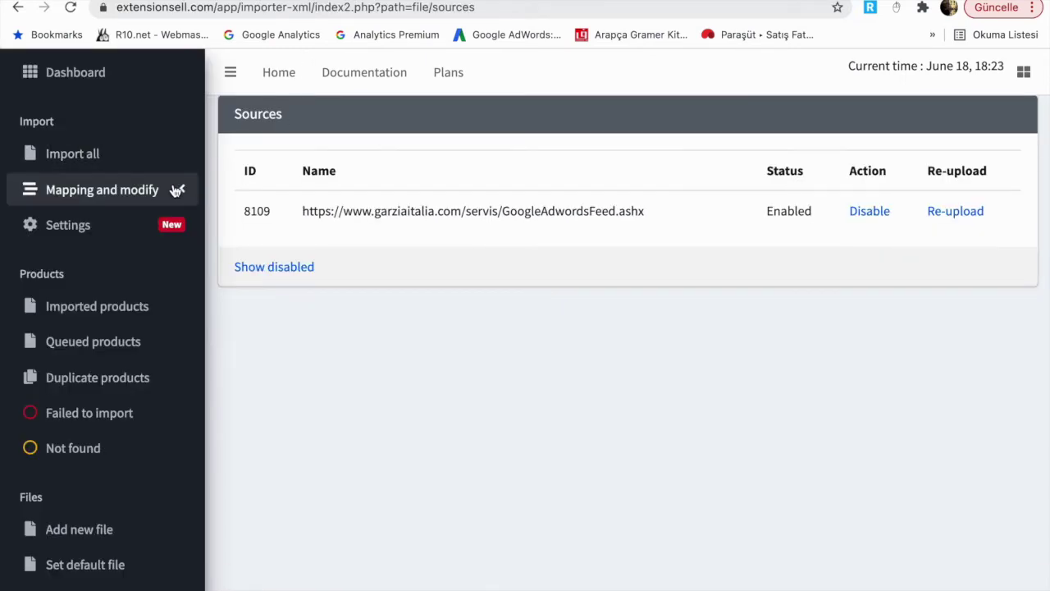
click(176, 190)
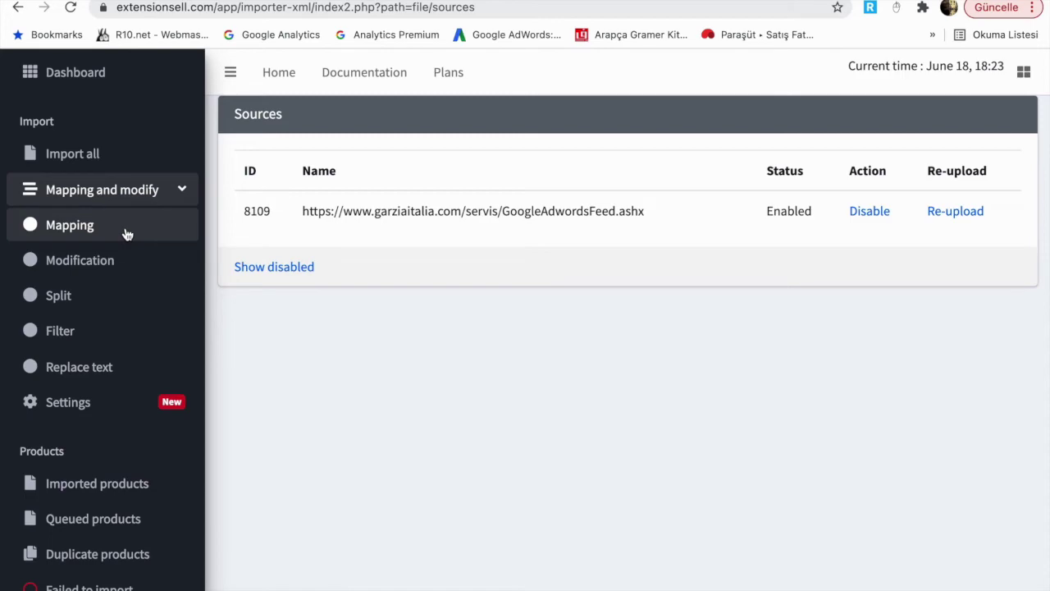
click(133, 268)
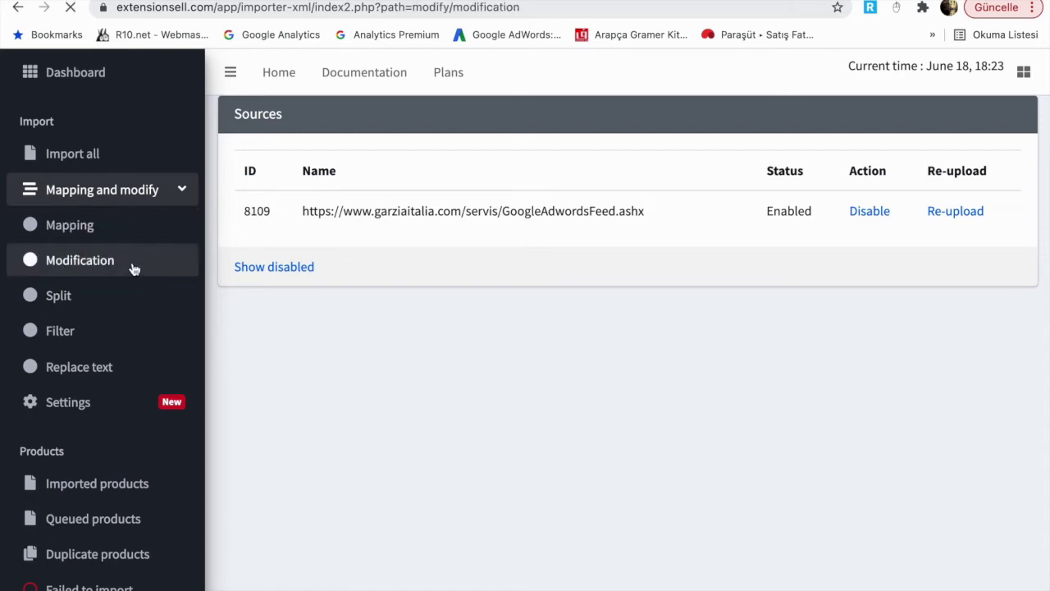
scroll(468, 334, down, 5)
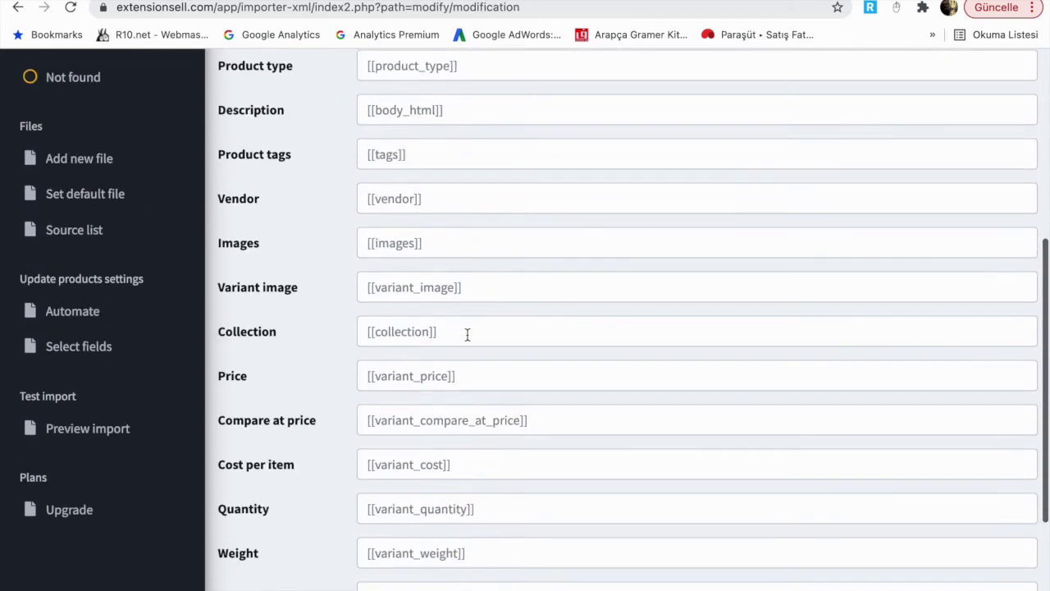
scroll(468, 335, down, 3)
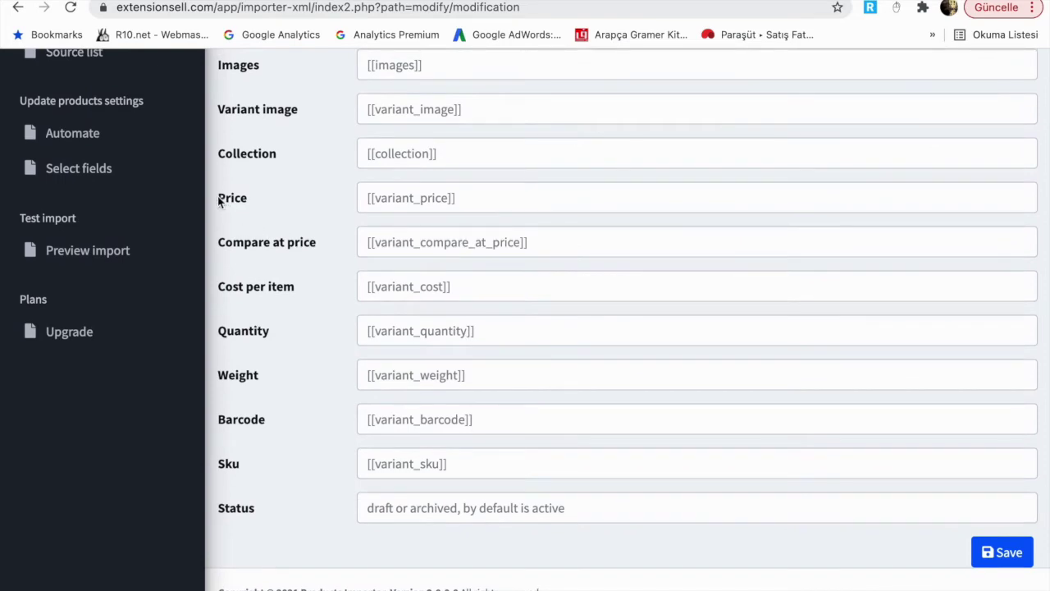
Set the Price modification formula to [[variant_price]]*3
drag(219, 201, 271, 204)
click(495, 205)
click(490, 235)
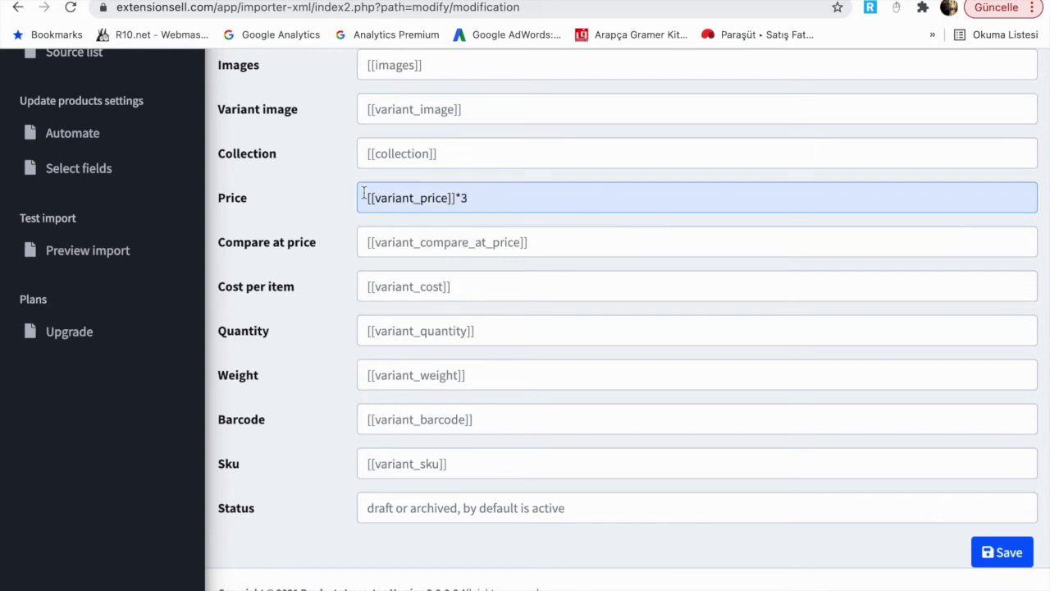
drag(364, 193, 457, 192)
click(481, 197)
click(443, 298)
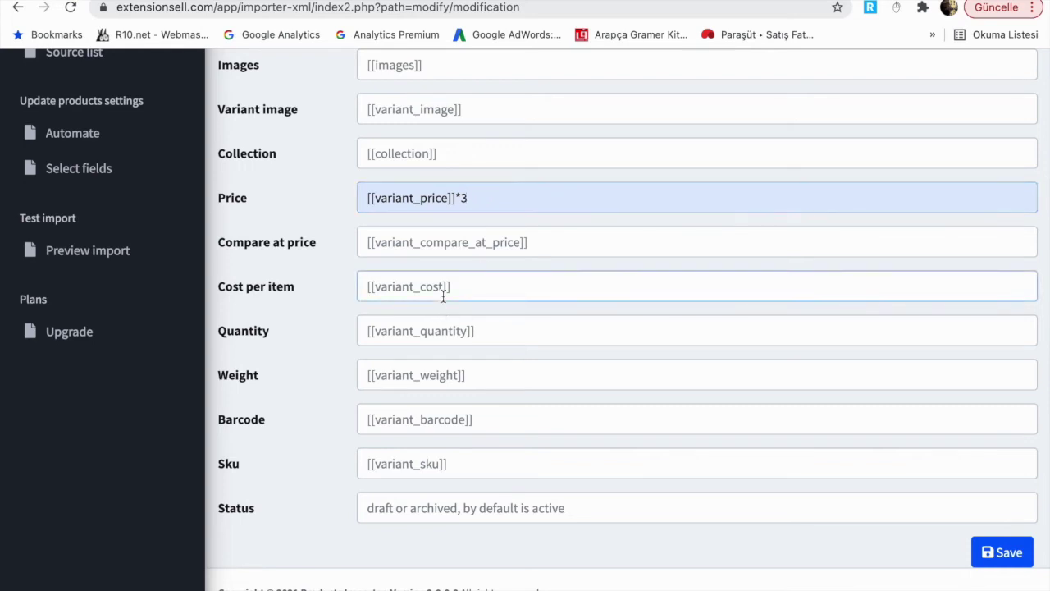
Try the Compare at price formula [[variant_compare_at_price]]*3 and clear both the Compare at price and Price formulas
click(394, 246)
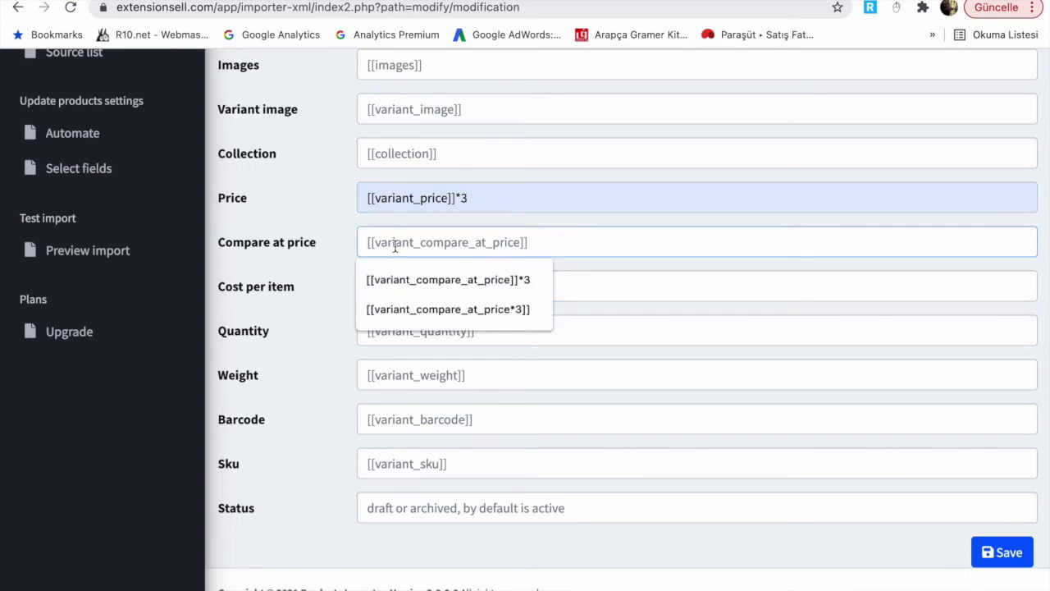
click(459, 280)
triple_click(544, 240)
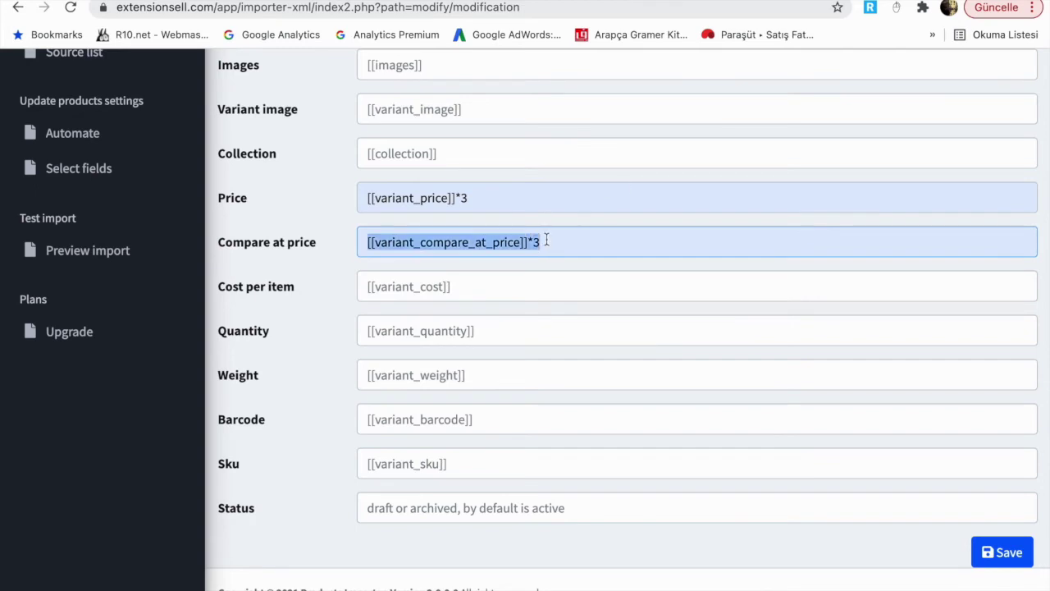
key(BackSpace)
triple_click(512, 206)
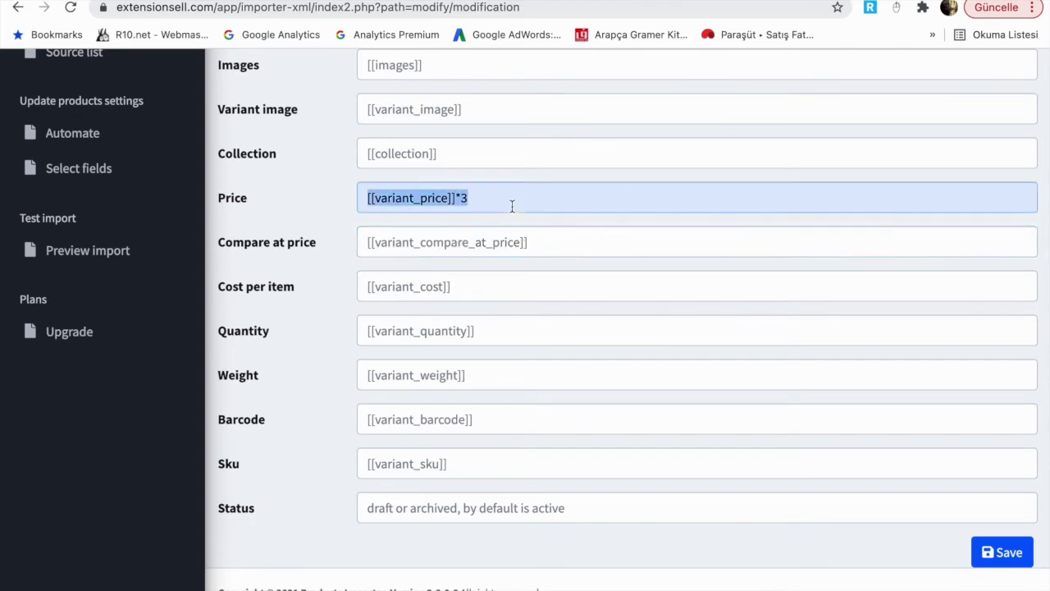
key(BackSpace)
click(302, 276)
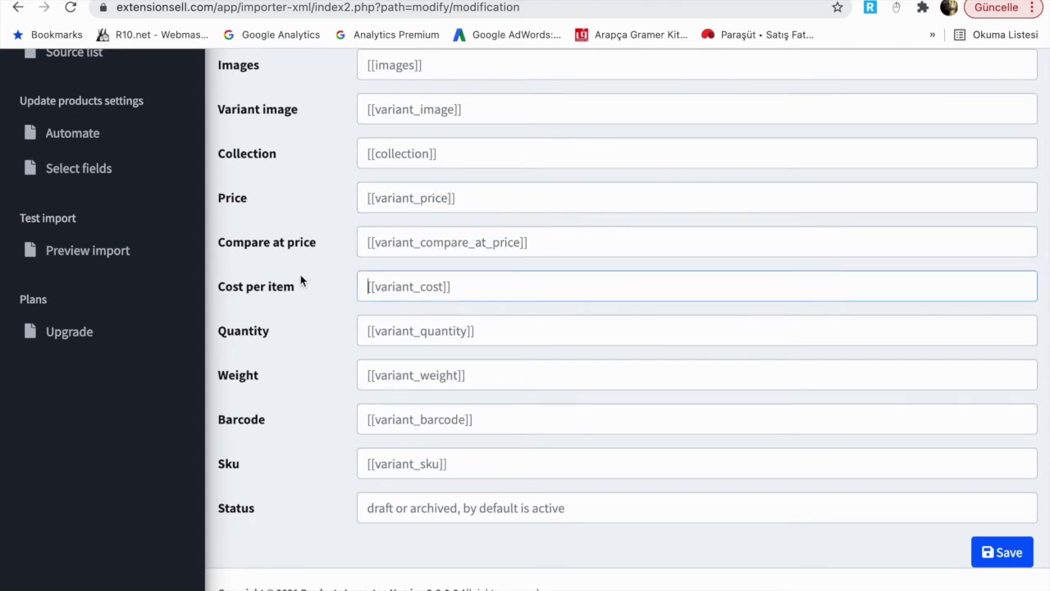
Try to open the imported products list and return to the feed sources
scroll(300, 274, up, 3)
scroll(123, 246, up, 5)
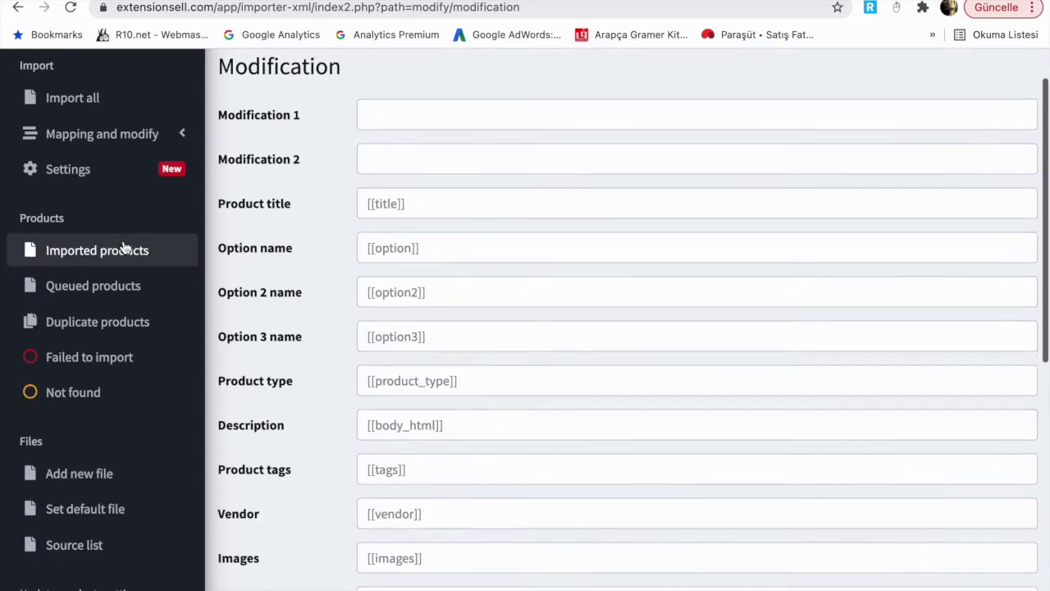
click(132, 248)
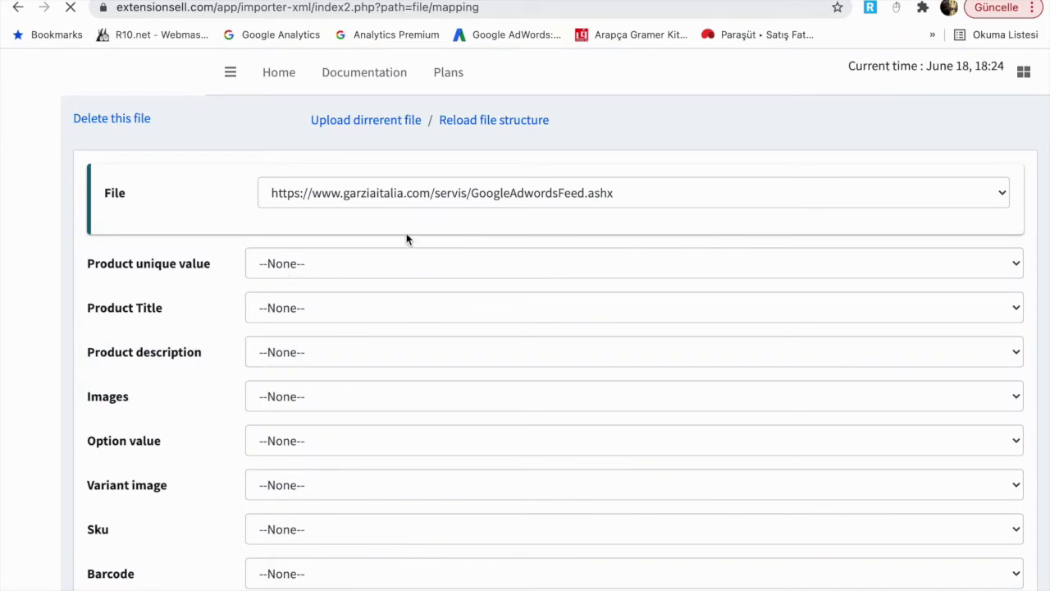
click(279, 77)
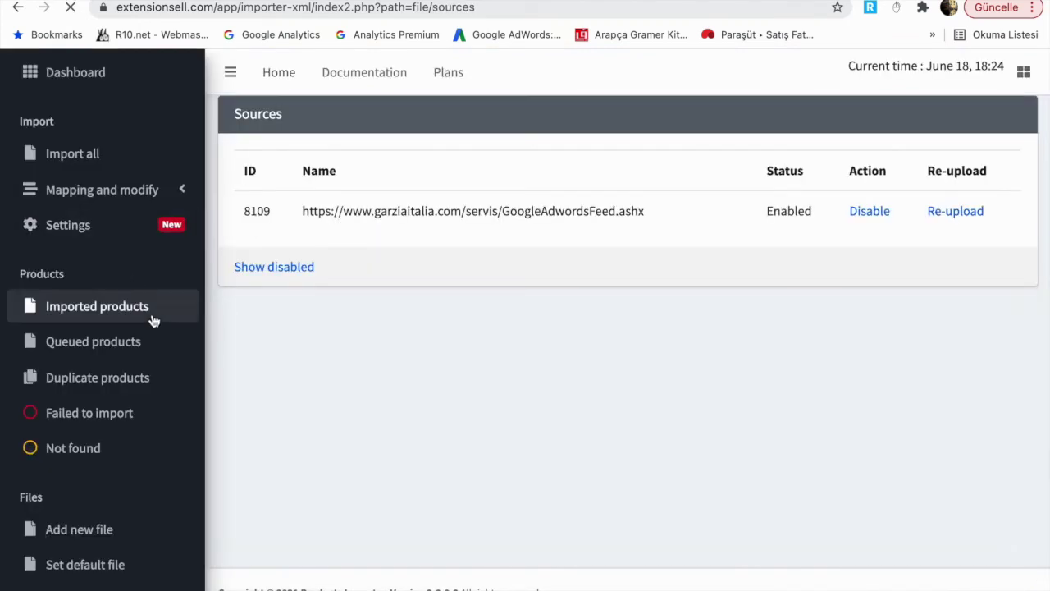
scroll(143, 320, down, 2)
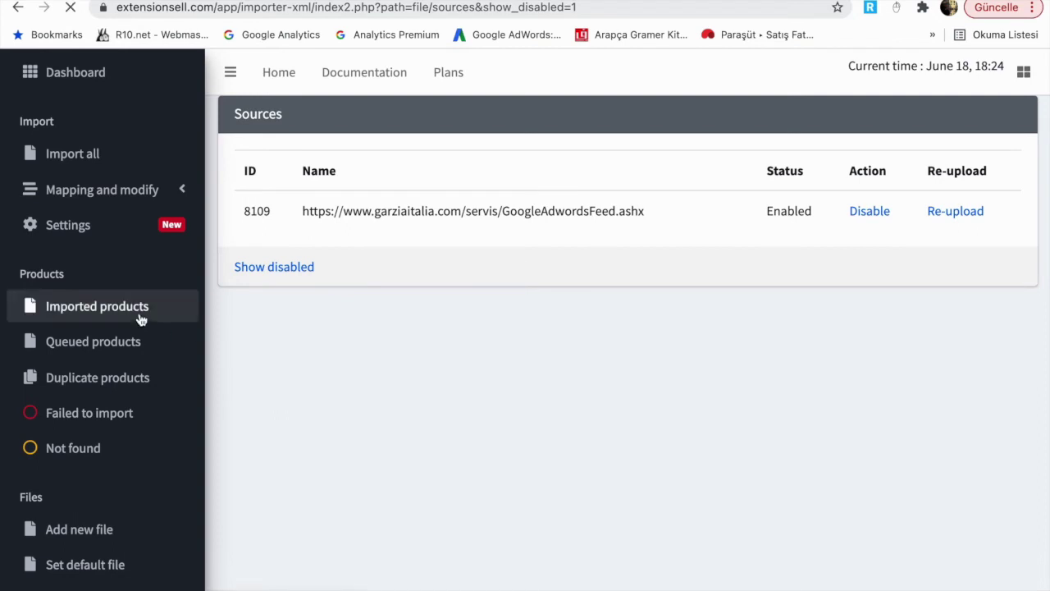
Look over the imported products list and the form for adding a supplier link or file, and return to the list
scroll(657, 310, down, 1)
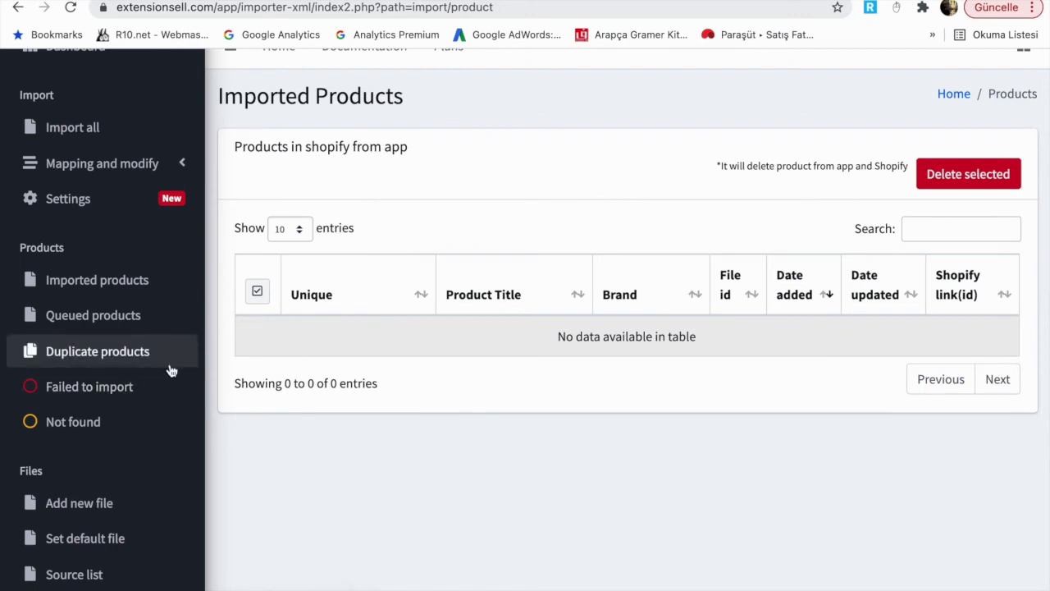
scroll(169, 369, down, 3)
click(140, 367)
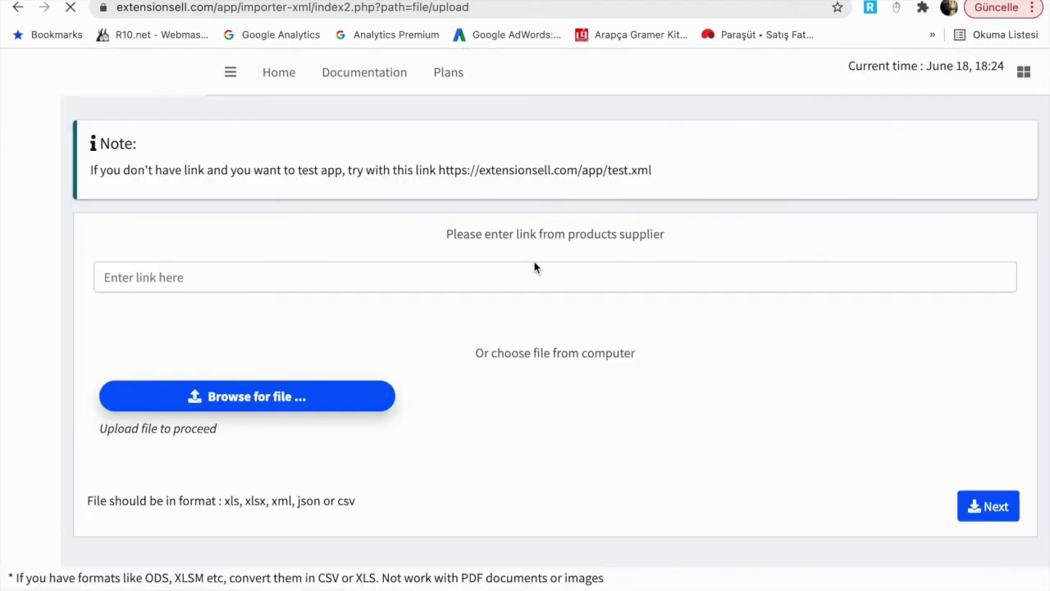
click(401, 268)
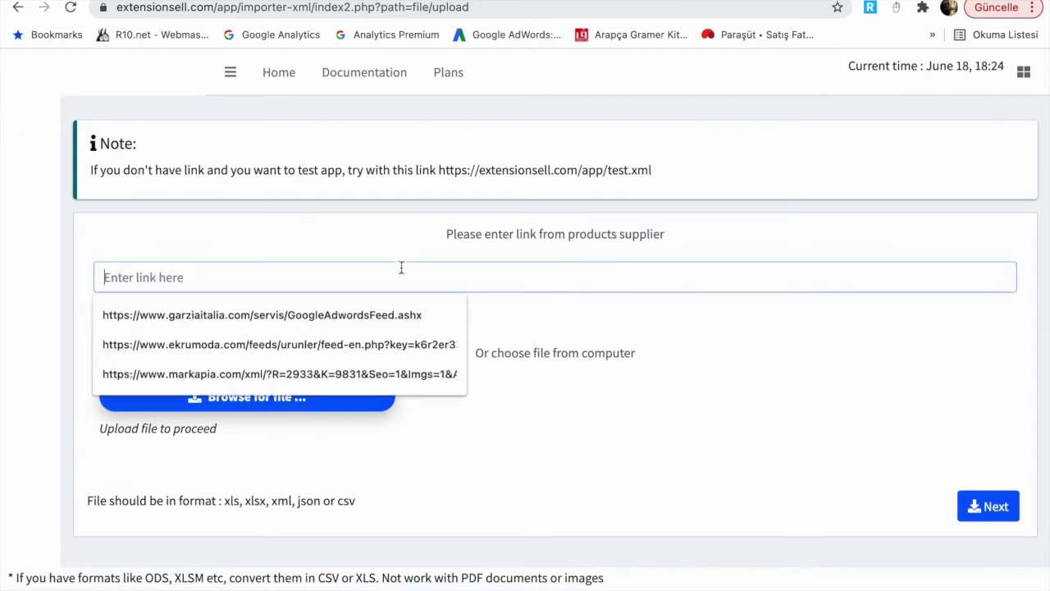
click(352, 238)
click(17, 7)
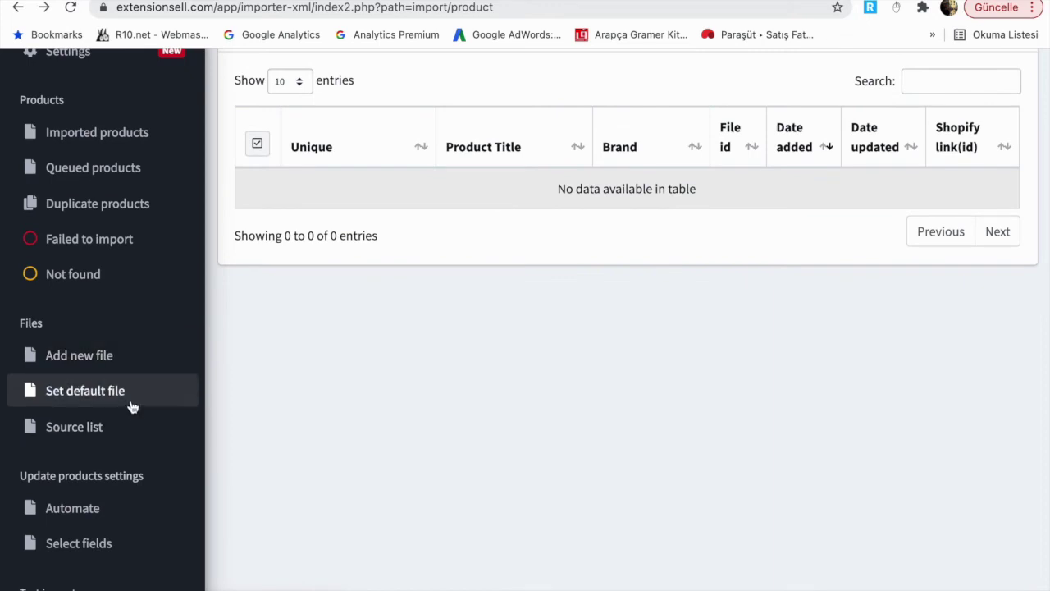
Check the default file selection and the duplicate products page, and open the feed source list
click(131, 405)
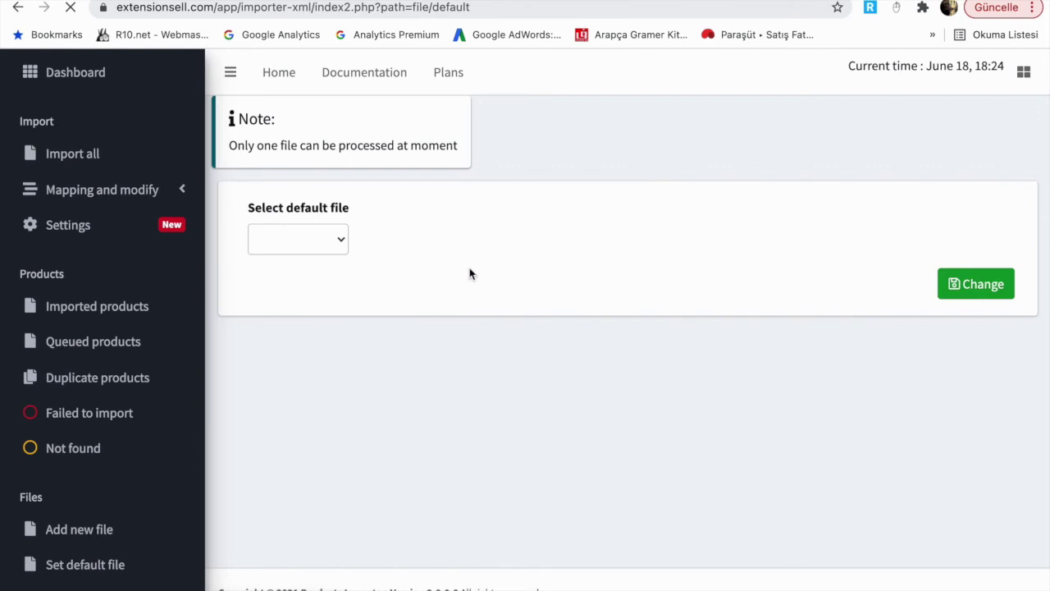
click(342, 245)
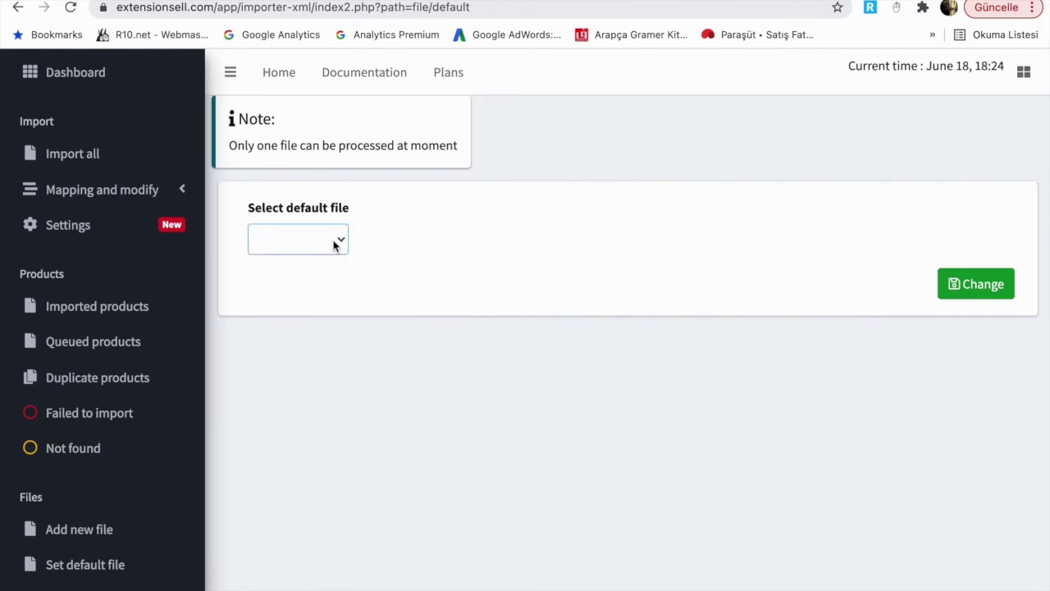
click(167, 381)
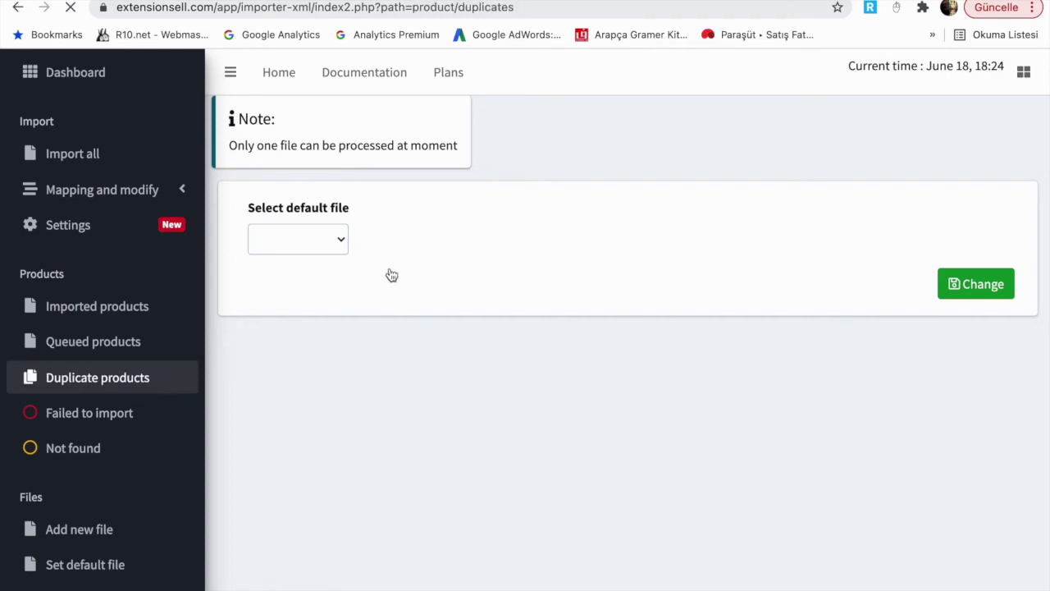
scroll(453, 386, down, 1)
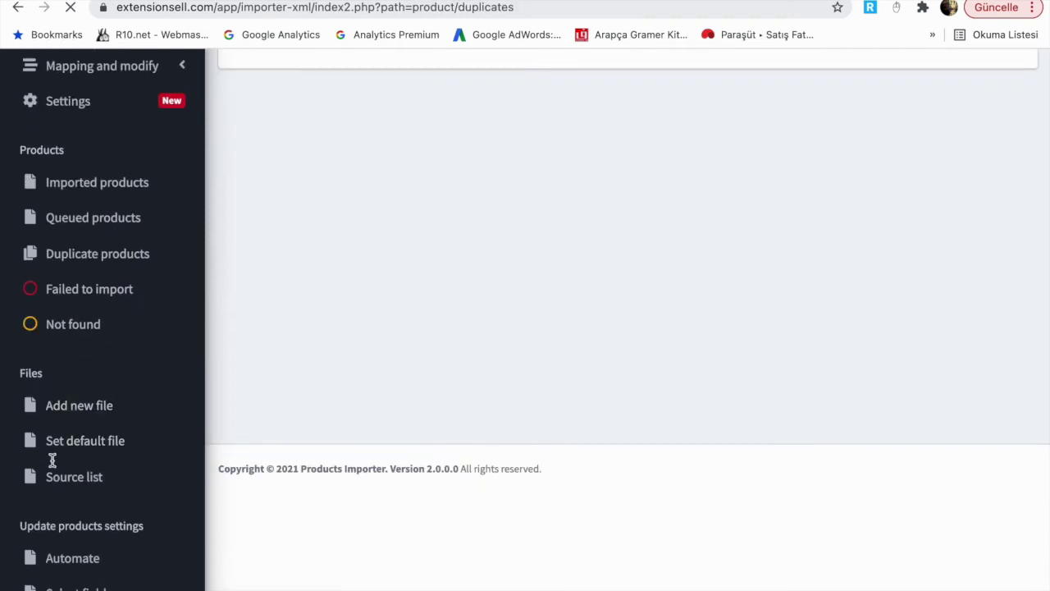
click(96, 487)
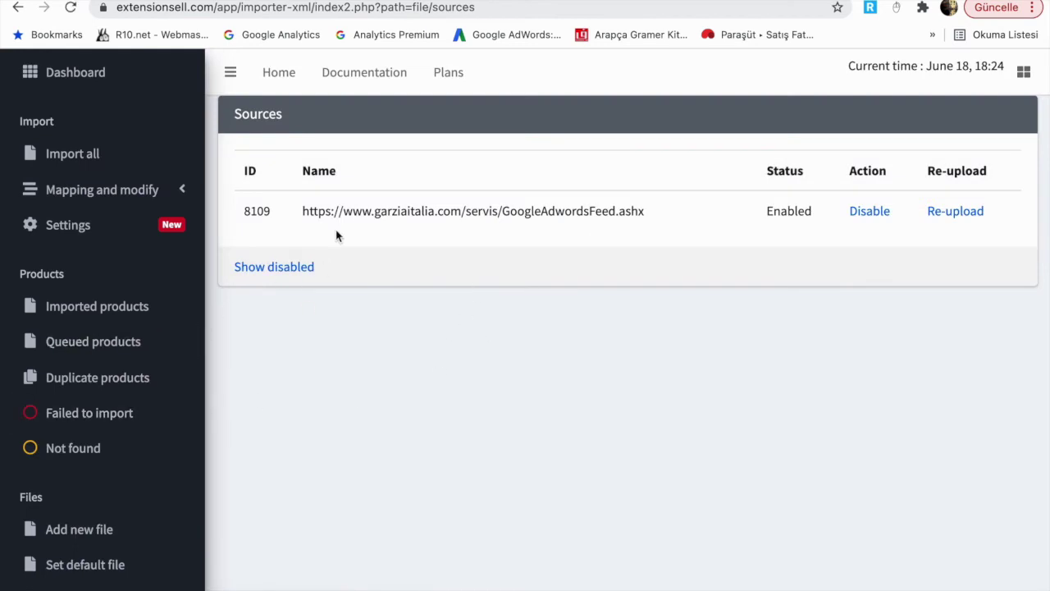
Open the Automate settings for product updates and compare the Free, Basic, Professional and Ultra subscription plans
scroll(139, 402, down, 4)
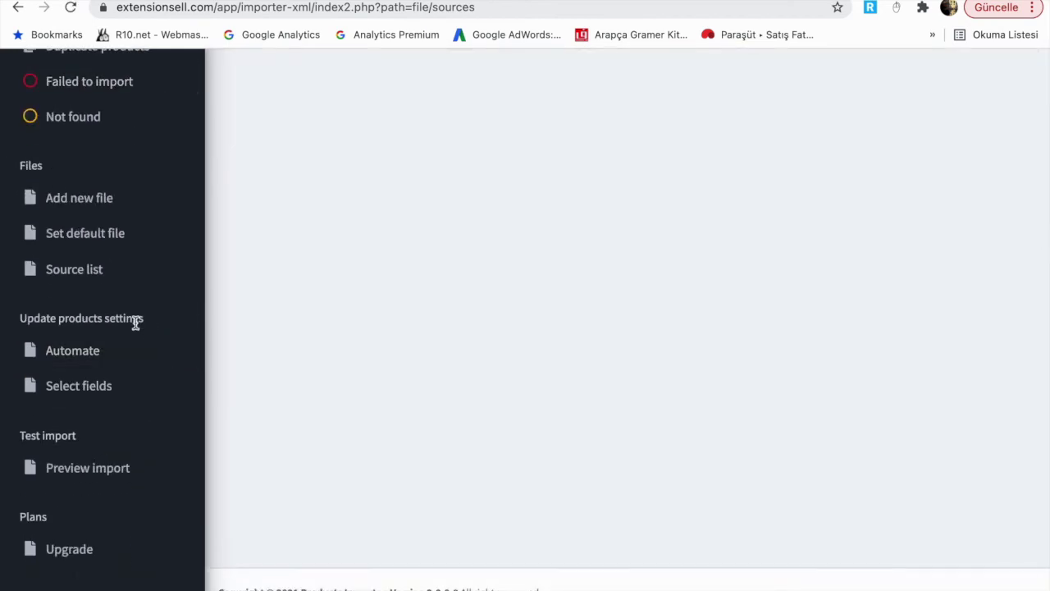
click(102, 366)
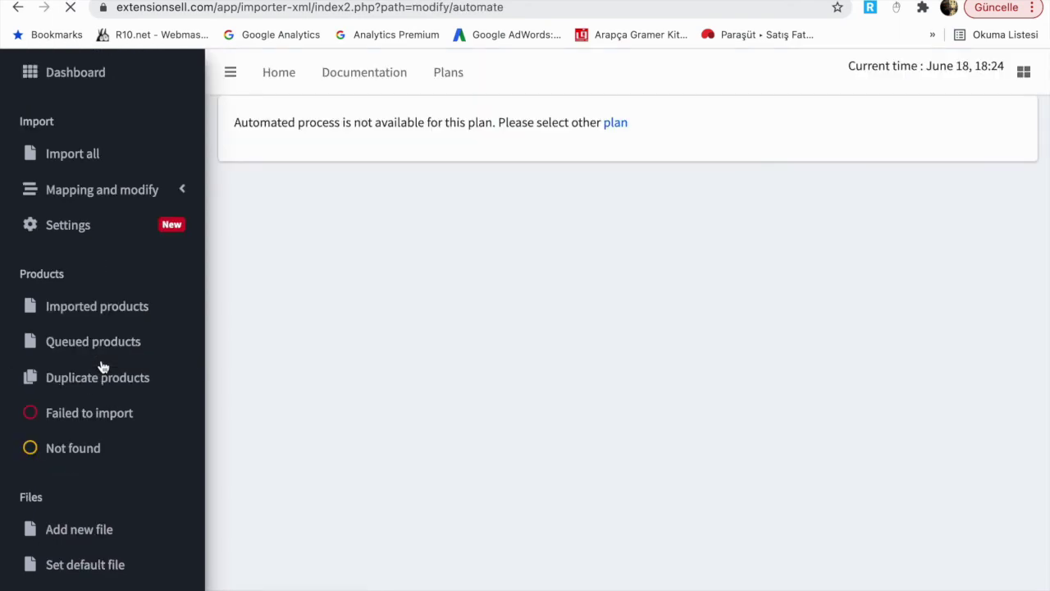
scroll(148, 489, down, 5)
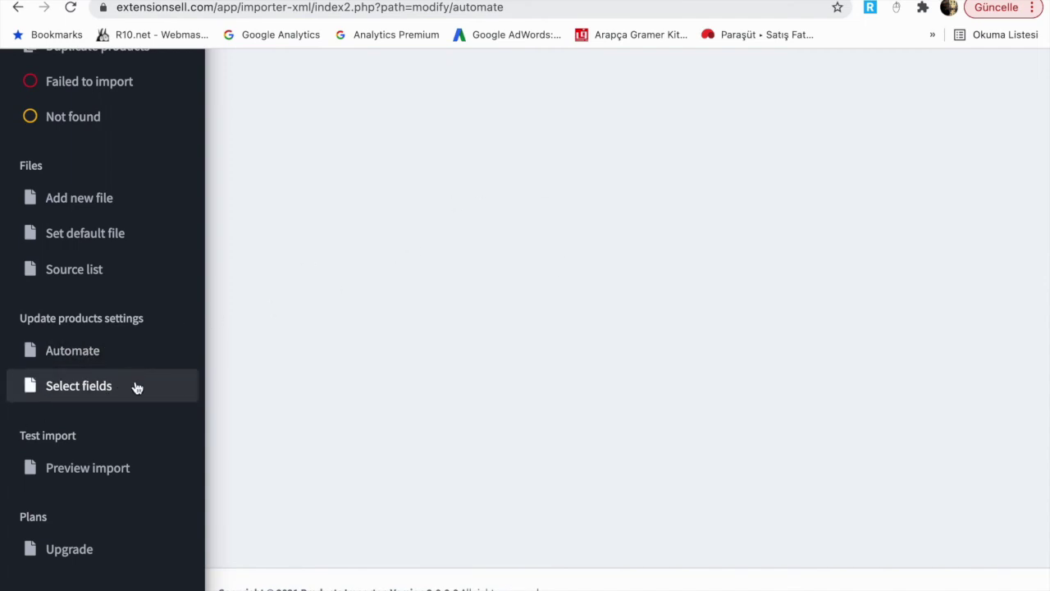
scroll(140, 475, up, 1)
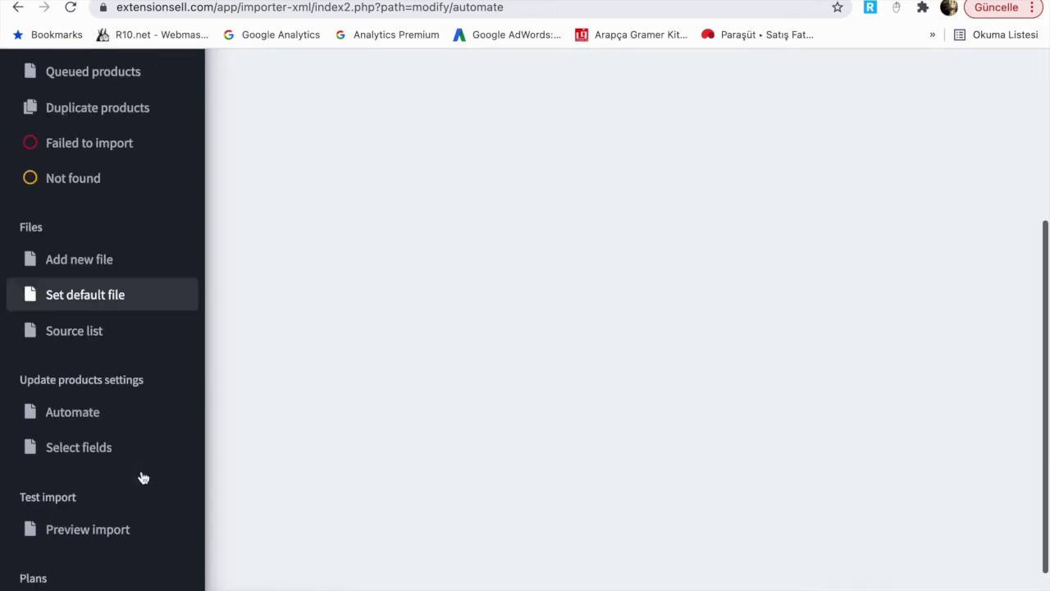
scroll(141, 475, down, 1)
click(100, 547)
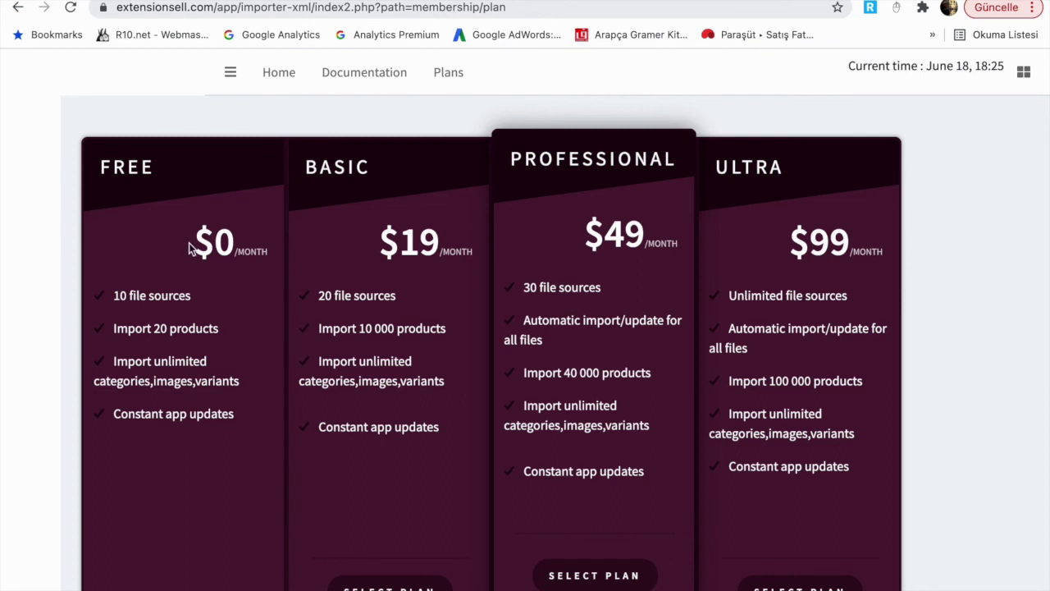
scroll(189, 243, down, 1)
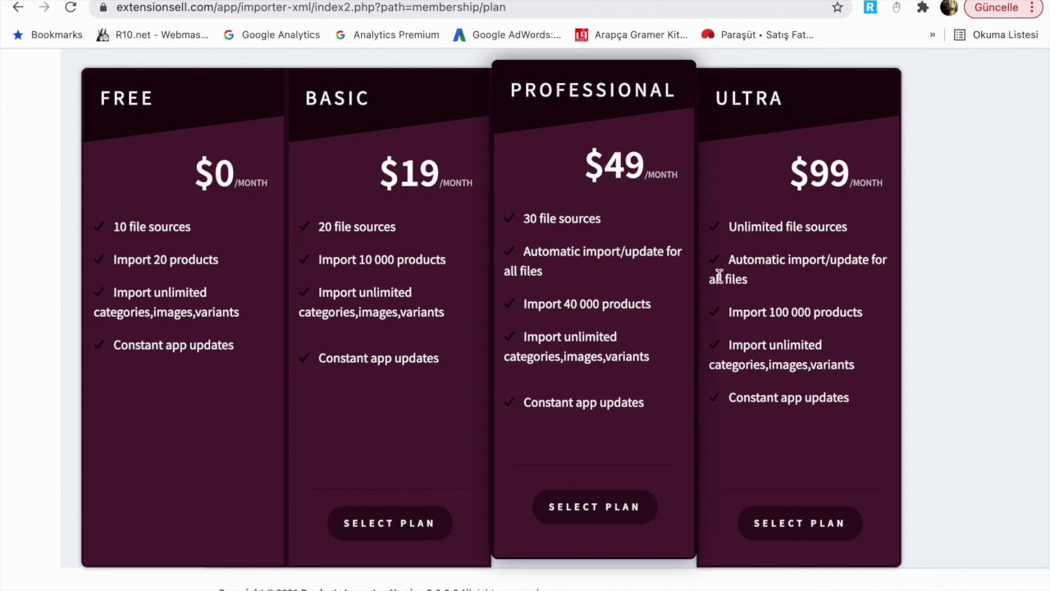
Leave the importer for the Shopify admin and open the store's home page
key(ctrl+minus)
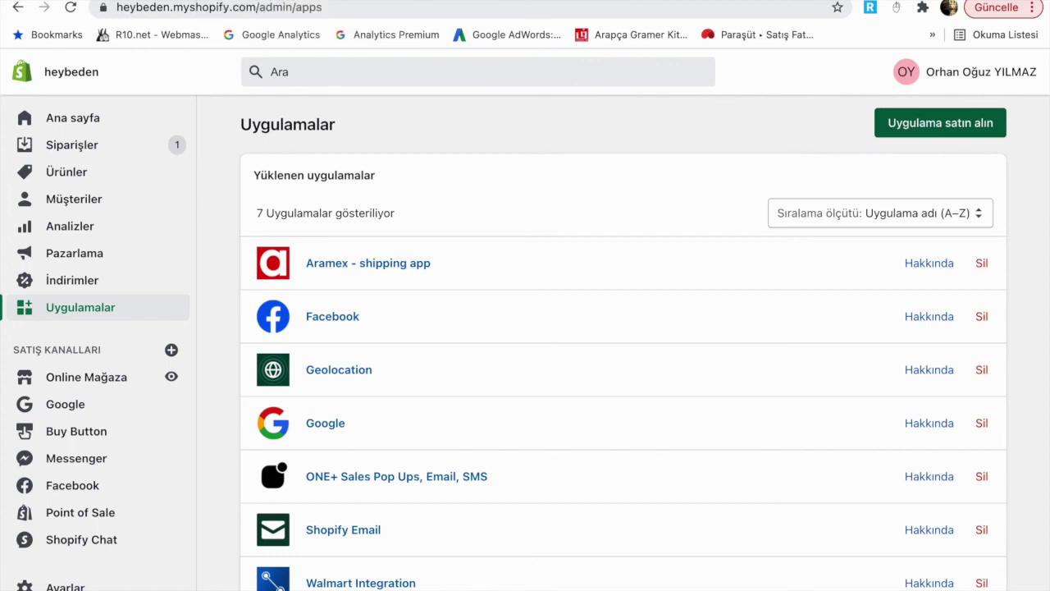
click(119, 122)
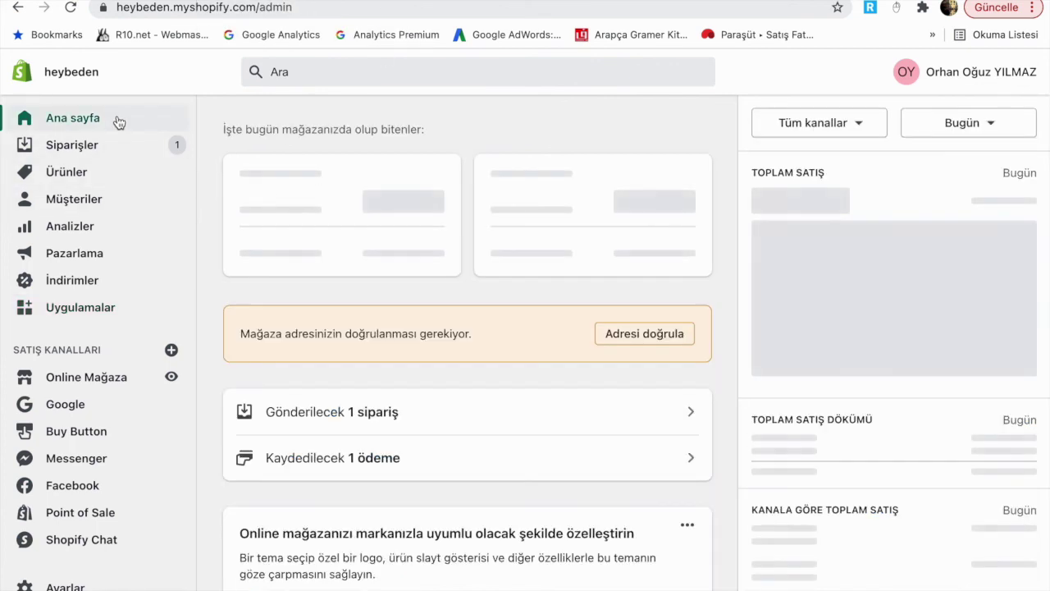